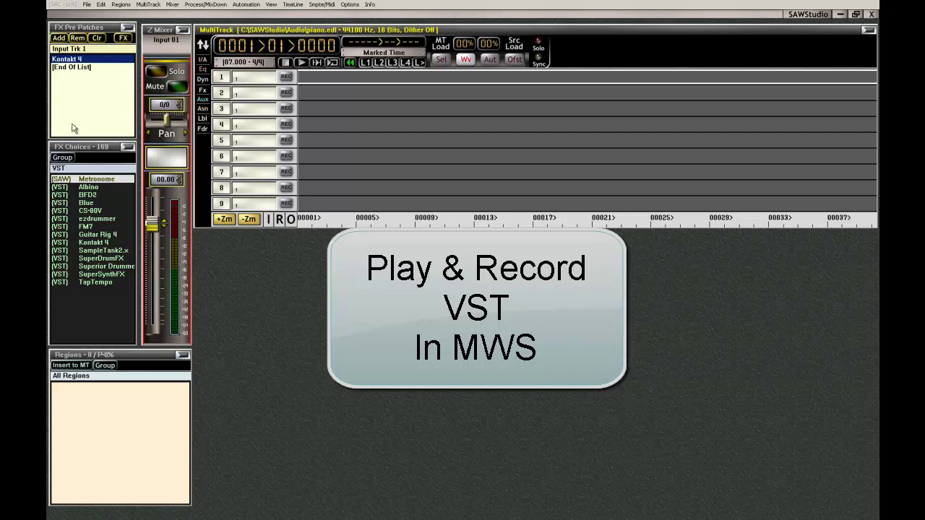
Step: Set Kontakt 4's SoftSynth MIDI-In port to 101: MWS Virtual Port 01, then close its window
left_click(71, 60)
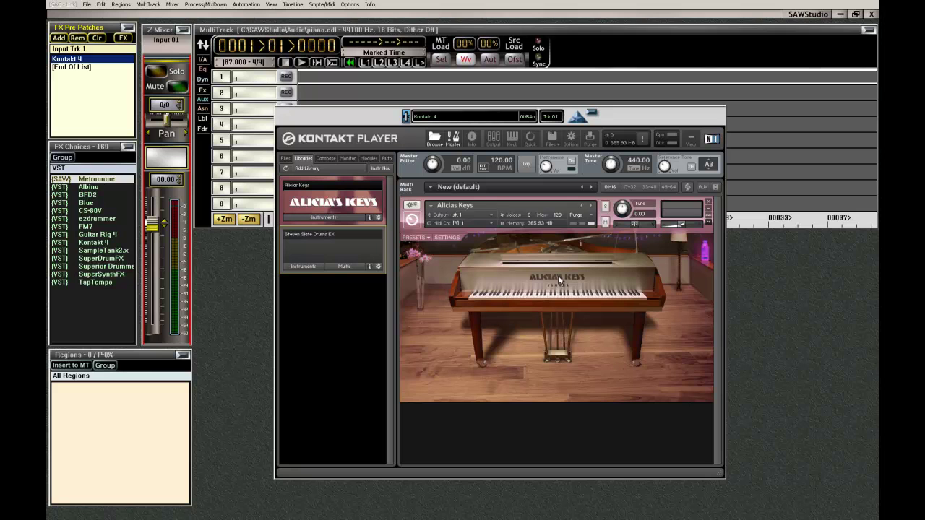
left_click(578, 118)
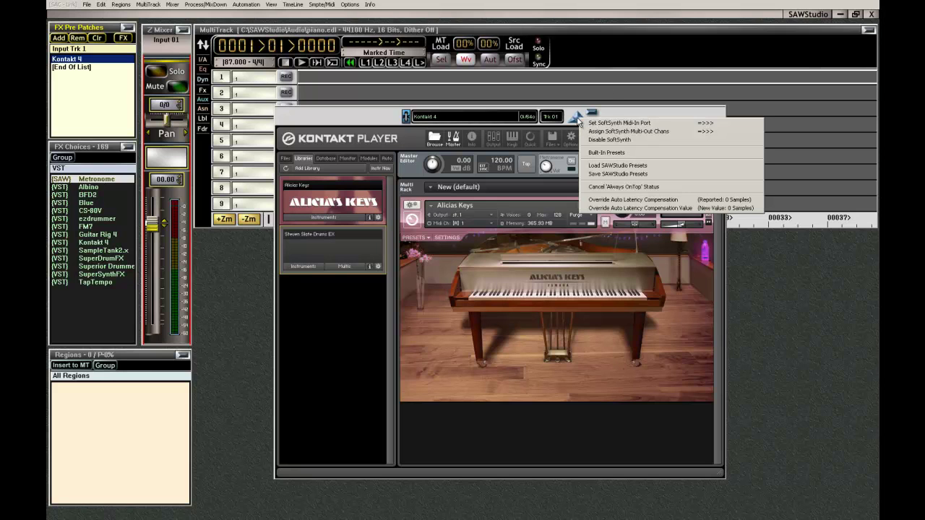
left_click(597, 125)
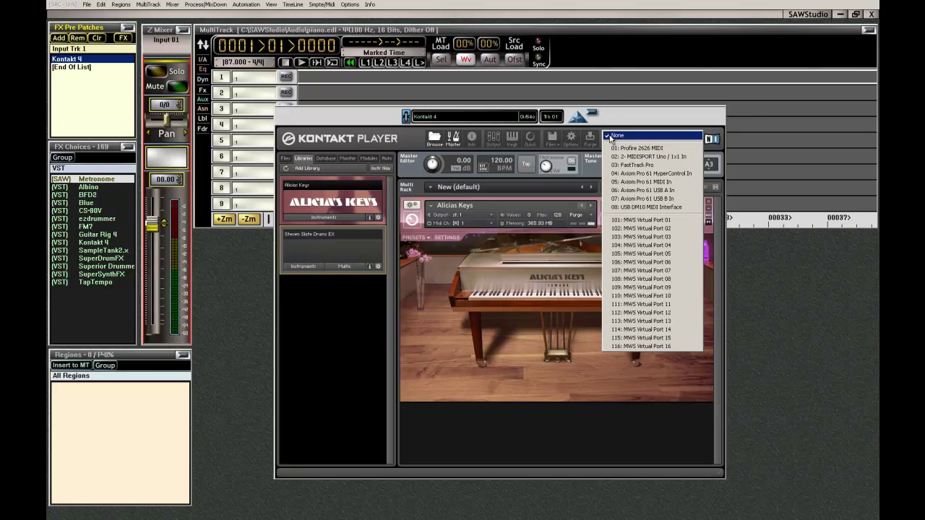
left_click(646, 222)
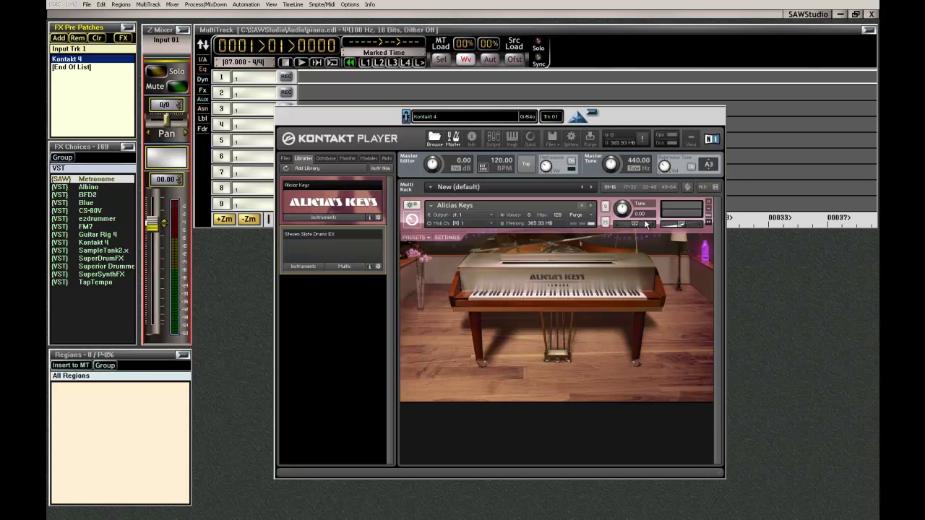
left_click(593, 116)
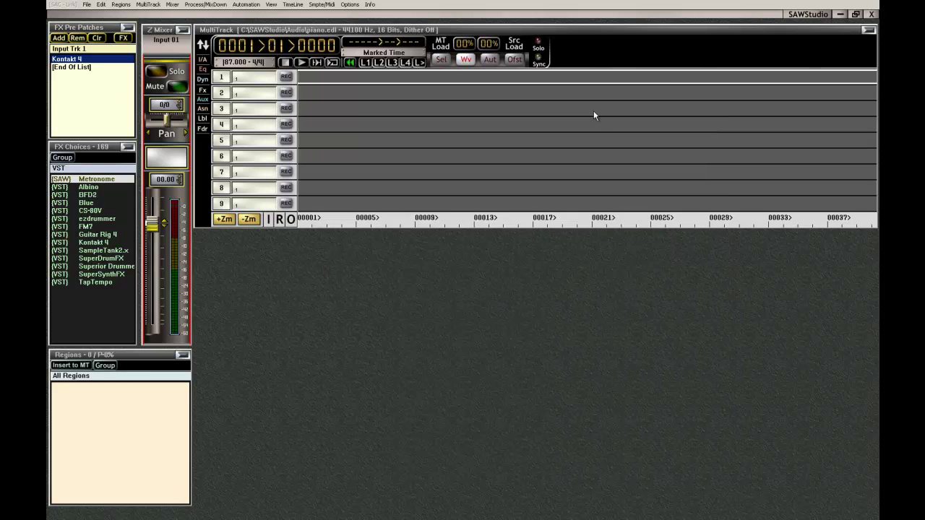
Step: Open the MIDI WorkShop on piano.edl_mws with the W hotkey
key("w")
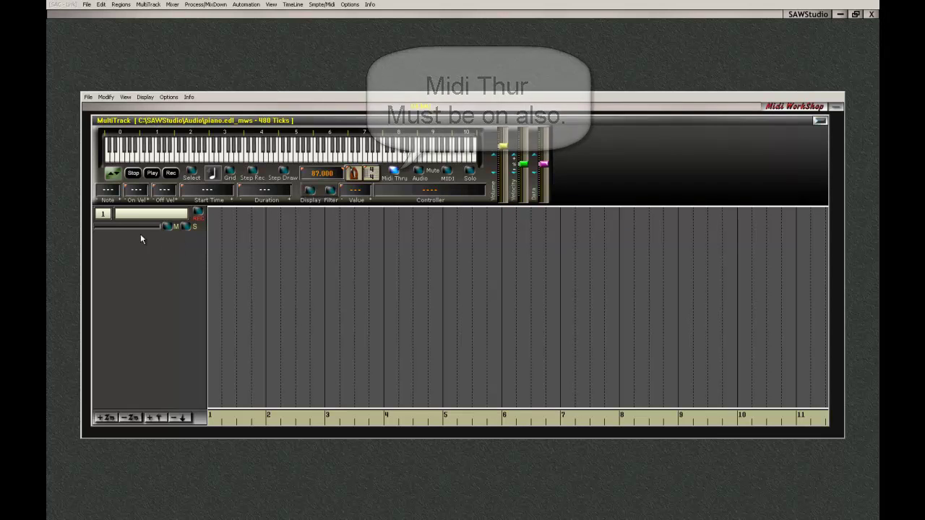
Step: Set track 1's MIDI output port to Port 03: VST 1 OUT
right_click(133, 216)
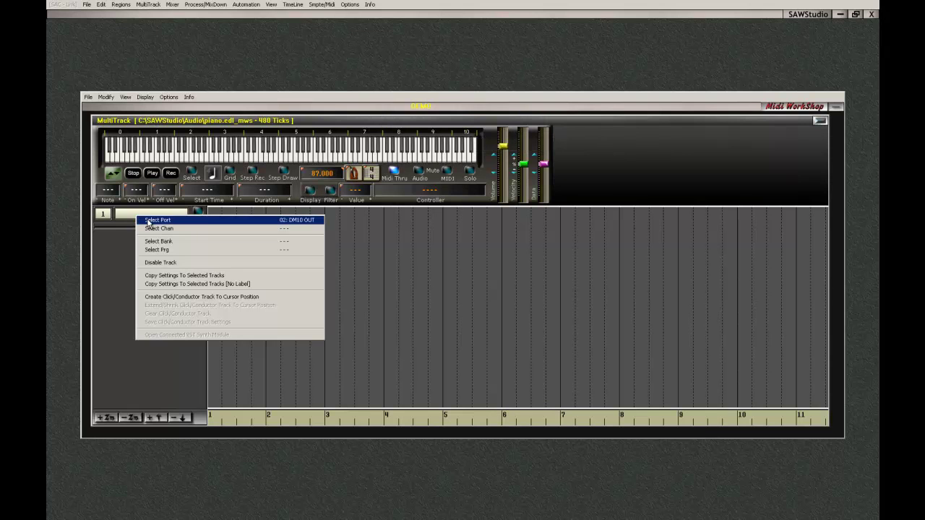
left_click(152, 221)
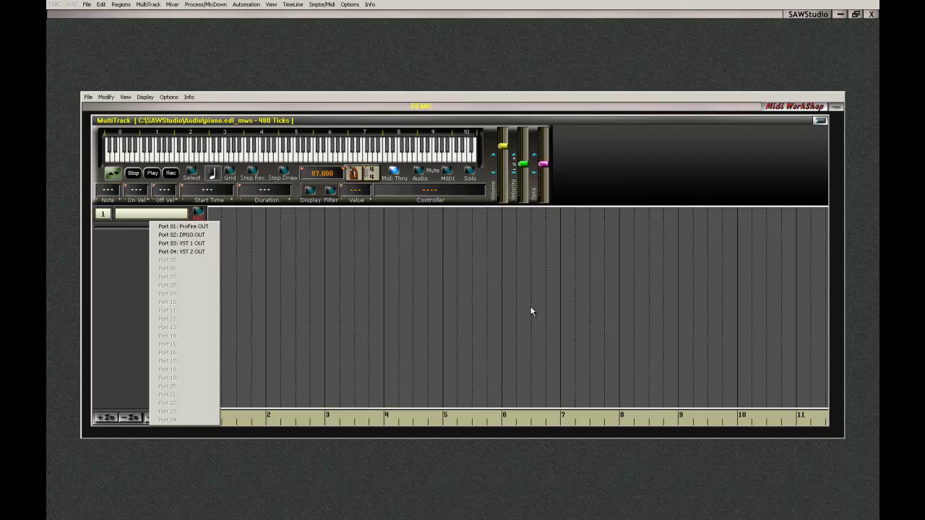
left_click(188, 244)
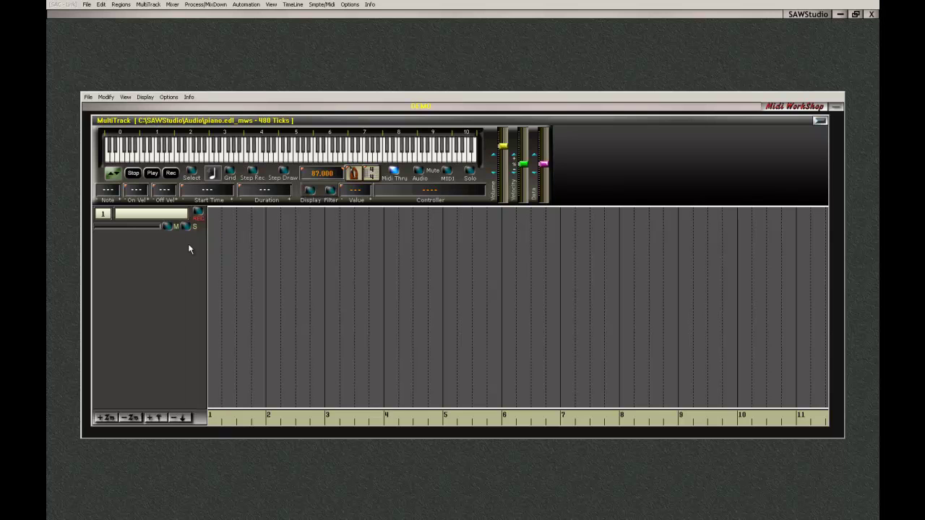
Step: Put track 1 on Chan 01 with input from Port 01: Axiom IN, armed to record
right_click(131, 219)
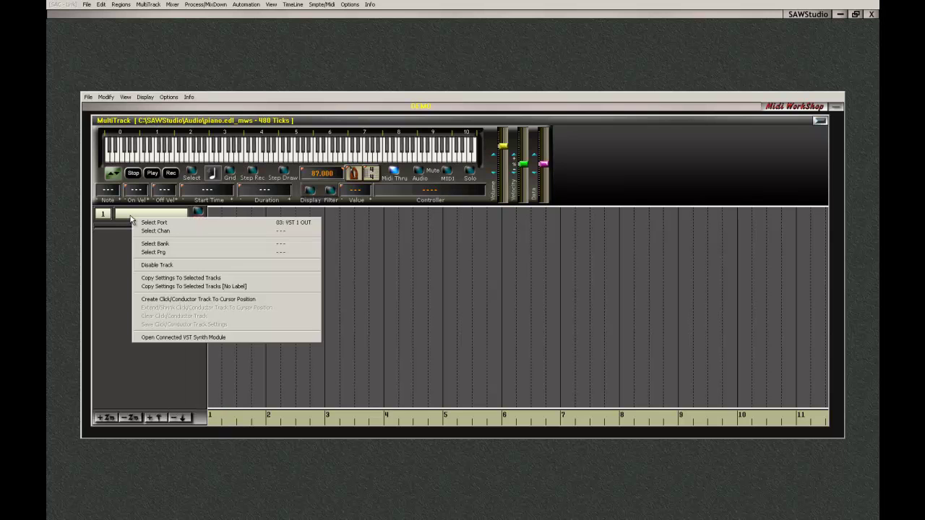
left_click(149, 233)
left_click(169, 251)
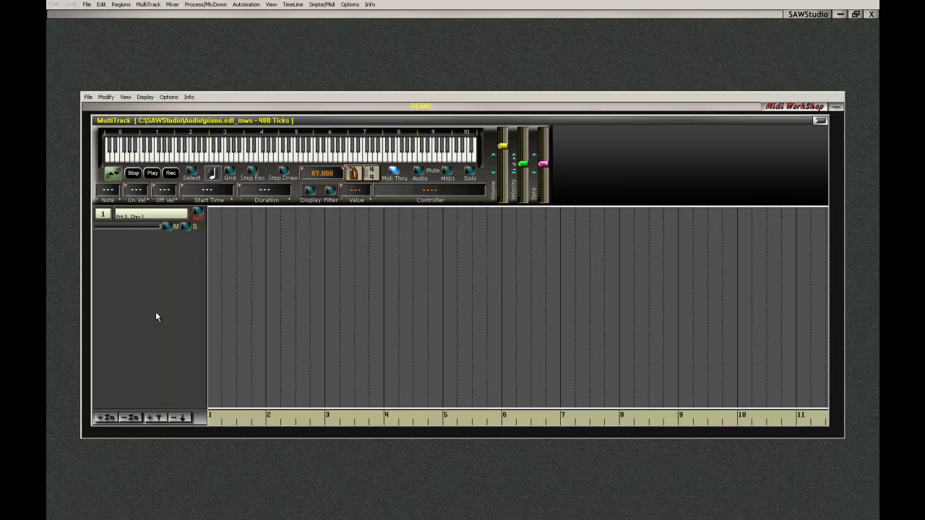
left_click(198, 214)
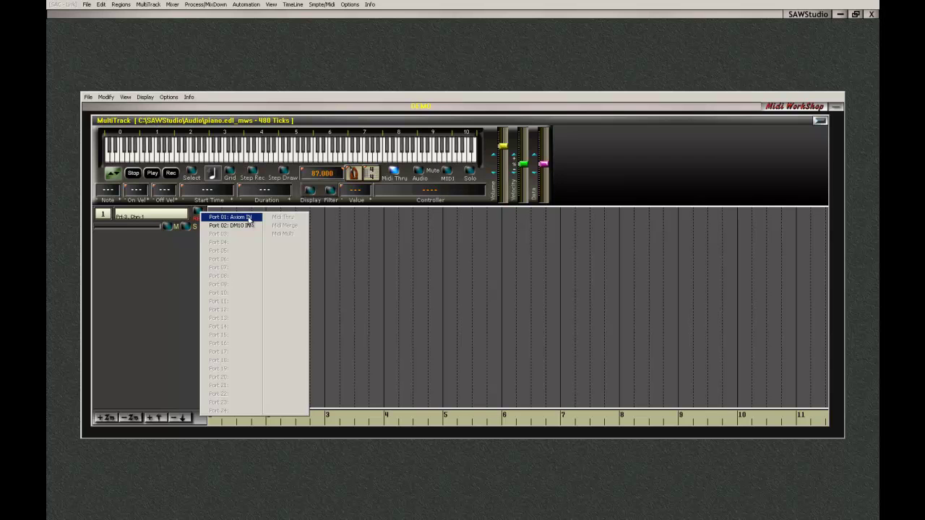
left_click(249, 218)
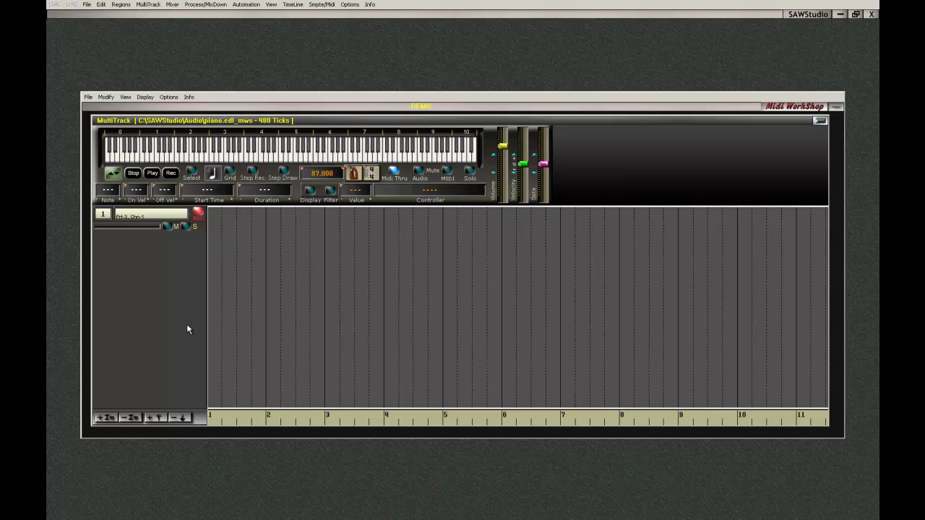
Step: Test playback, then record a piano passage on track 1 spanning bars 1–4
left_click(151, 173)
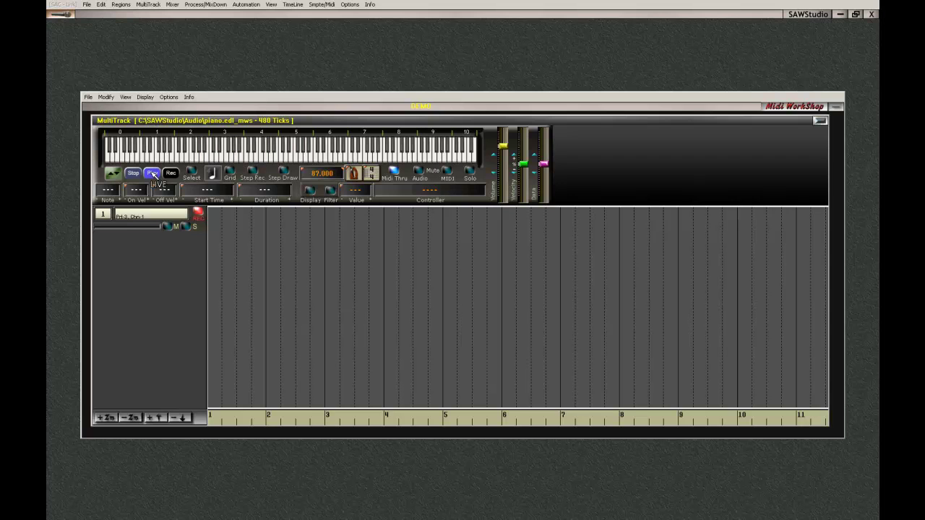
left_click(152, 174)
left_click(171, 174)
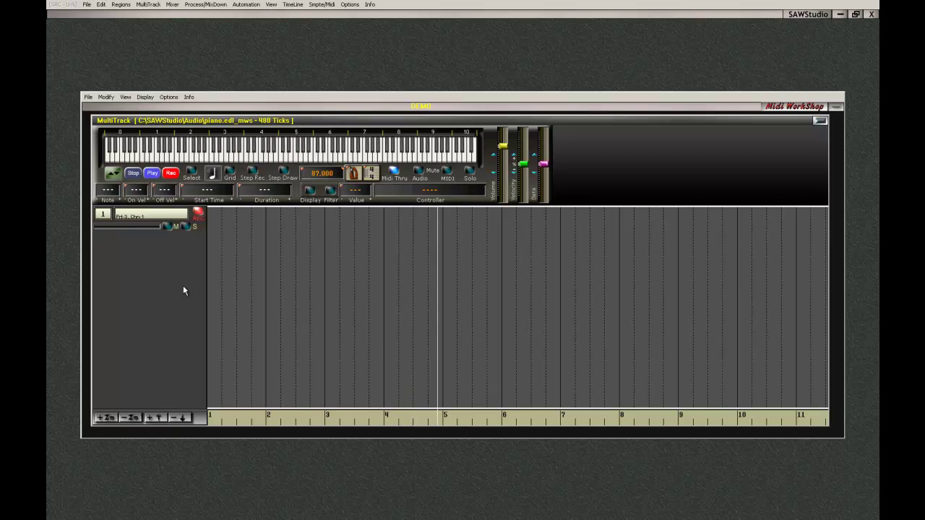
left_click(134, 174)
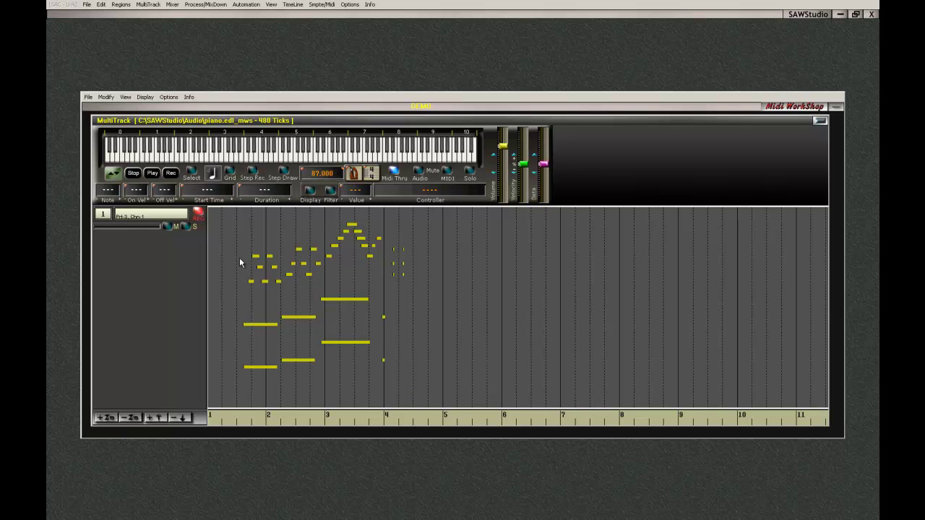
Step: Disarm track 1, play back the recorded notes, then stop and rewind to the start
left_click(198, 214)
key("space")
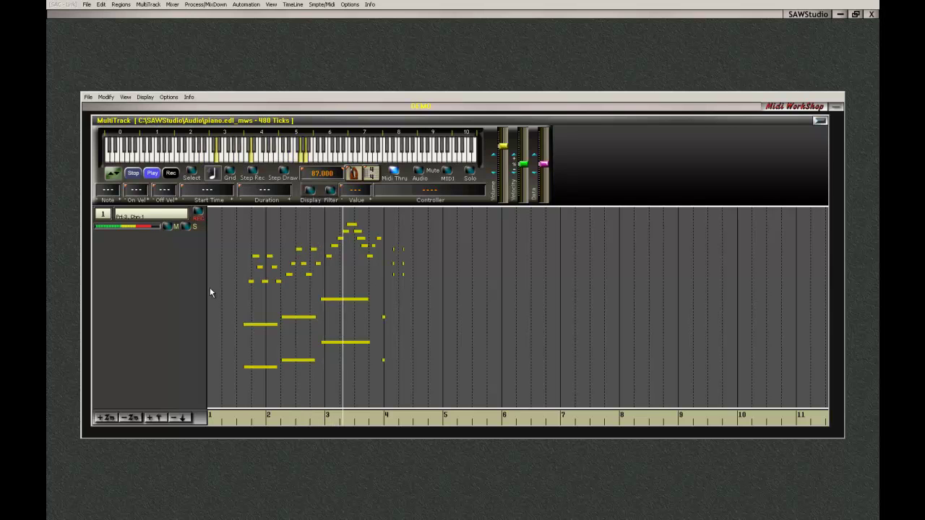
left_click(134, 174)
left_click(134, 174)
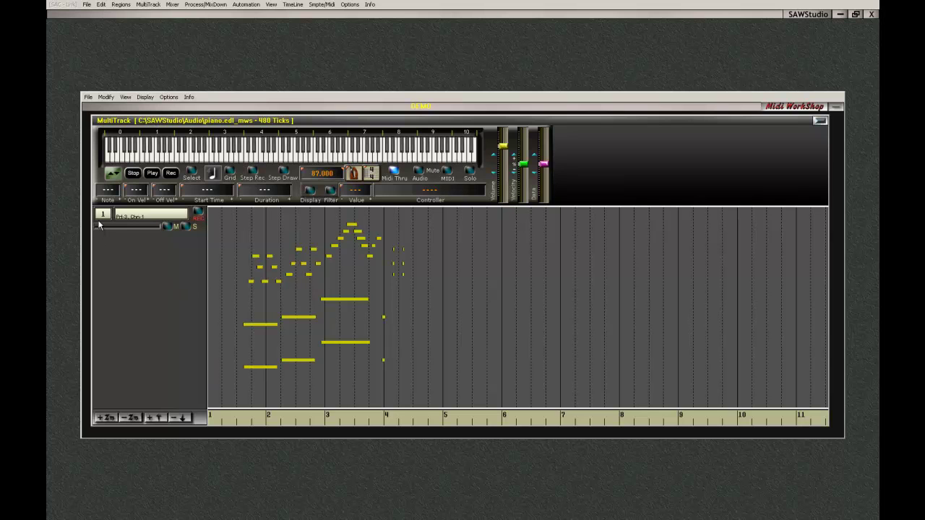
right_click(139, 221)
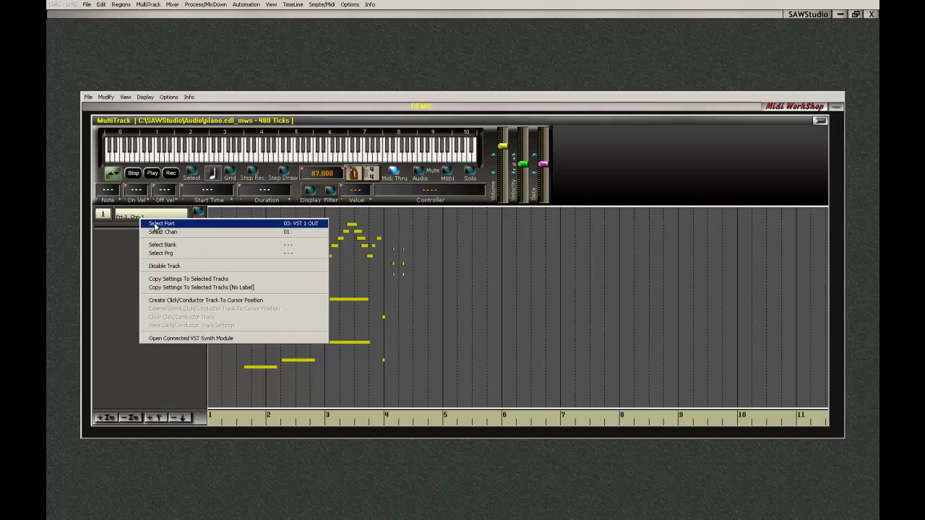
left_click(153, 227)
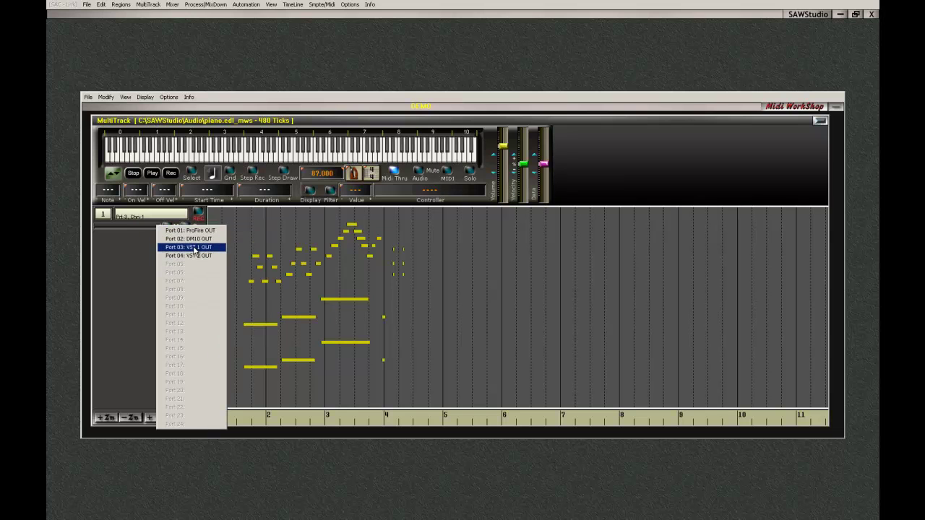
left_click(169, 97)
left_click(177, 112)
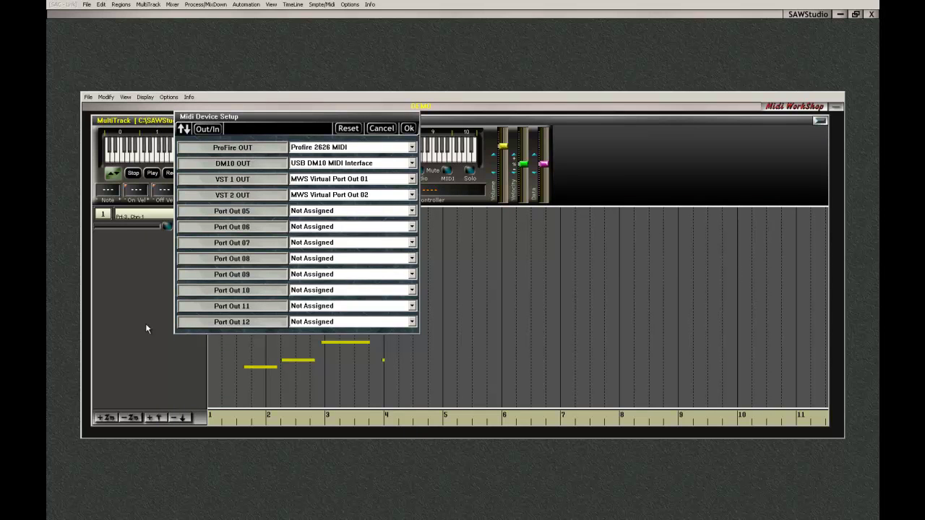
left_click(409, 128)
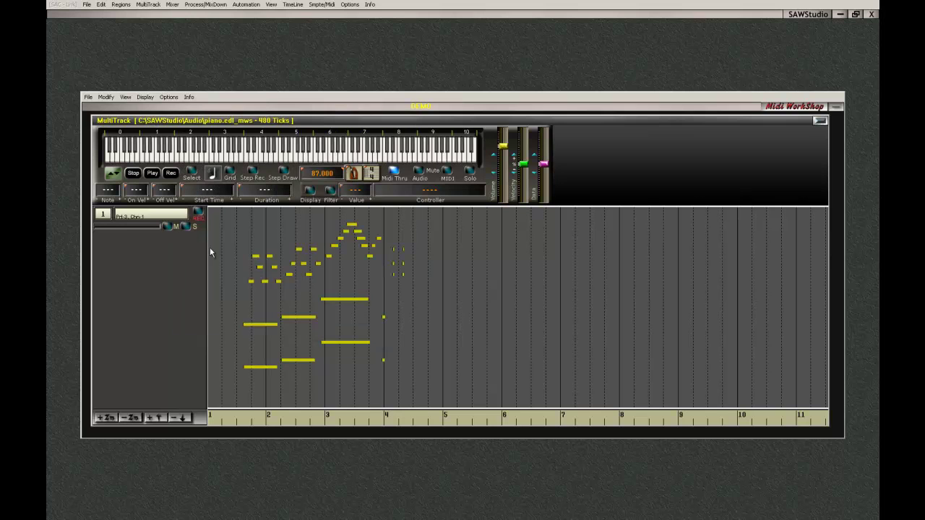
Step: Check track 1's output port unchanged, close MIDI WorkShop, and reopen the Kontakt 4 plugin
right_click(148, 218)
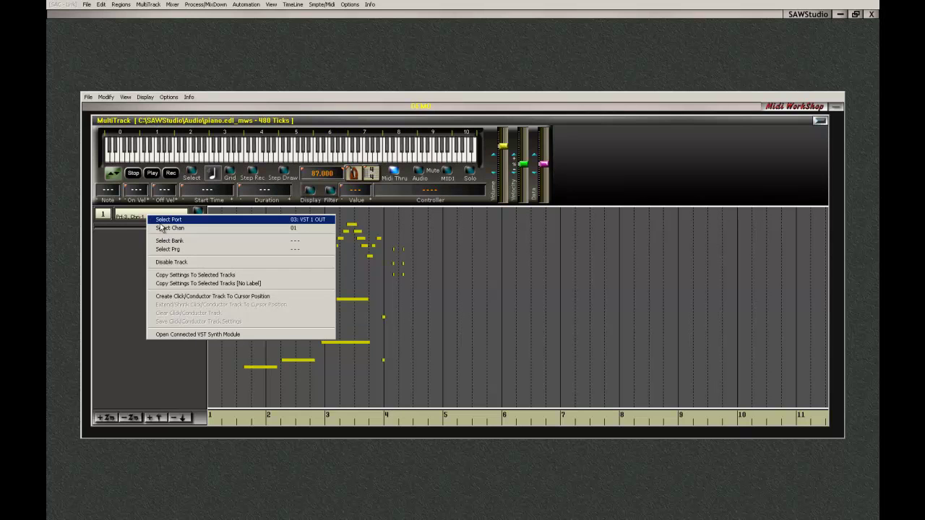
left_click(165, 221)
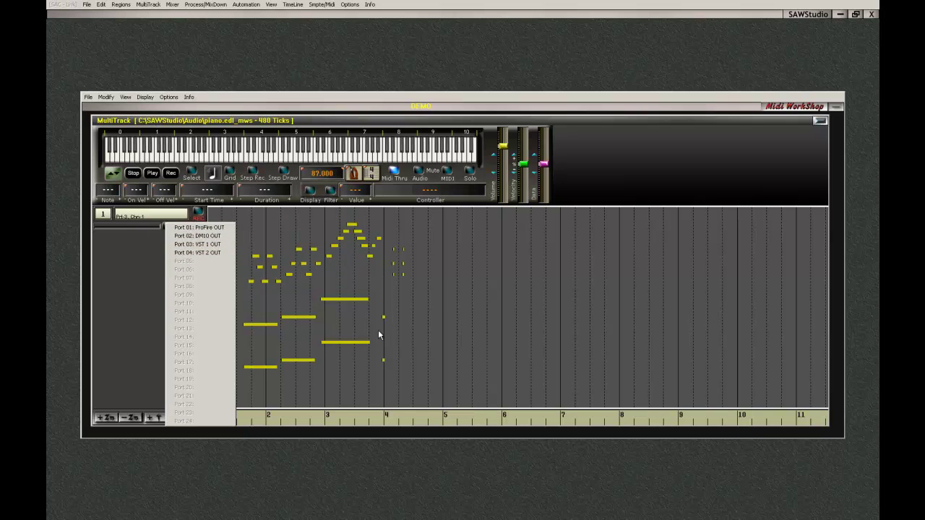
left_click(280, 228)
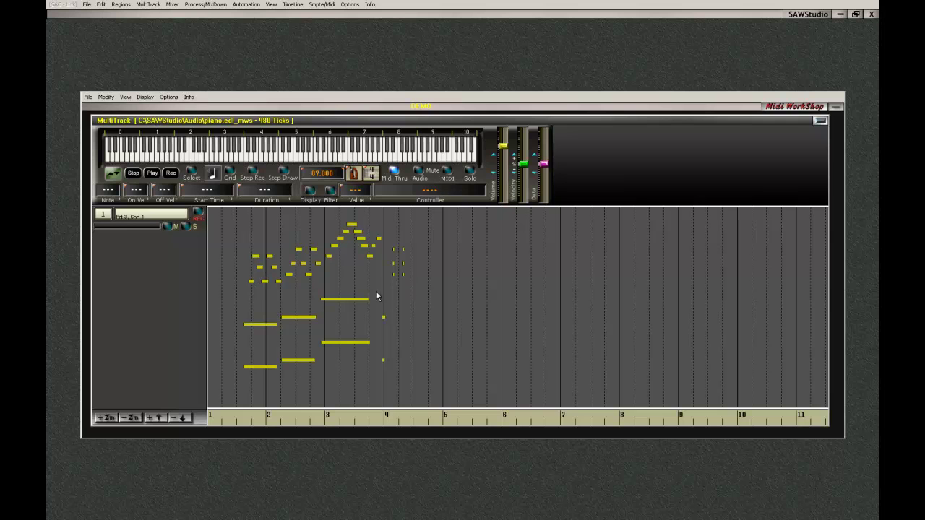
key("Escape")
double_click(87, 59)
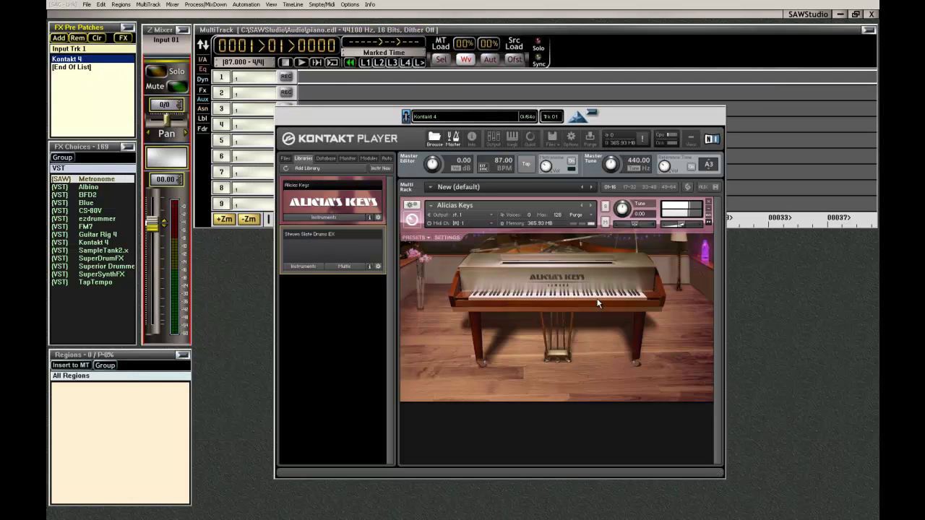
Step: Keep Kontakt's SoftSynth MIDI-In port on 101: MWS Virtual Port 01 and close the plugin
left_click(578, 122)
left_click(595, 128)
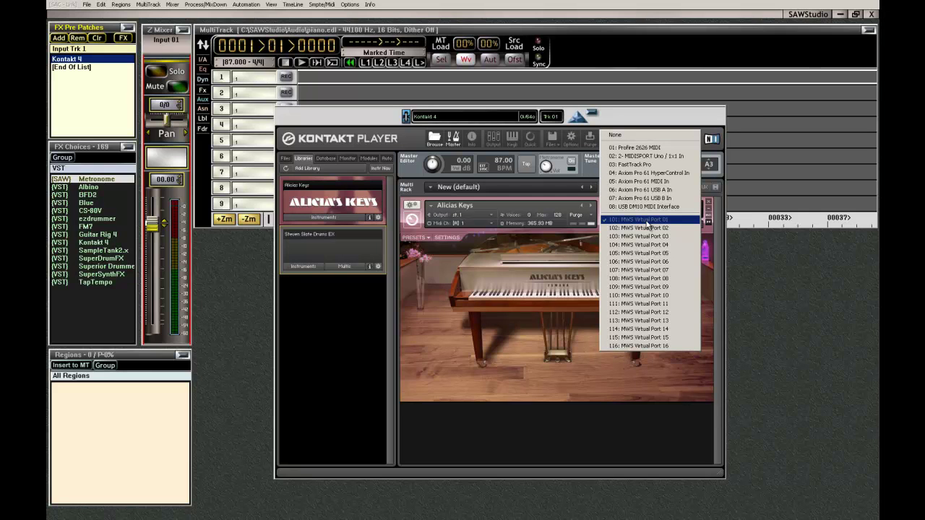
left_click(617, 114)
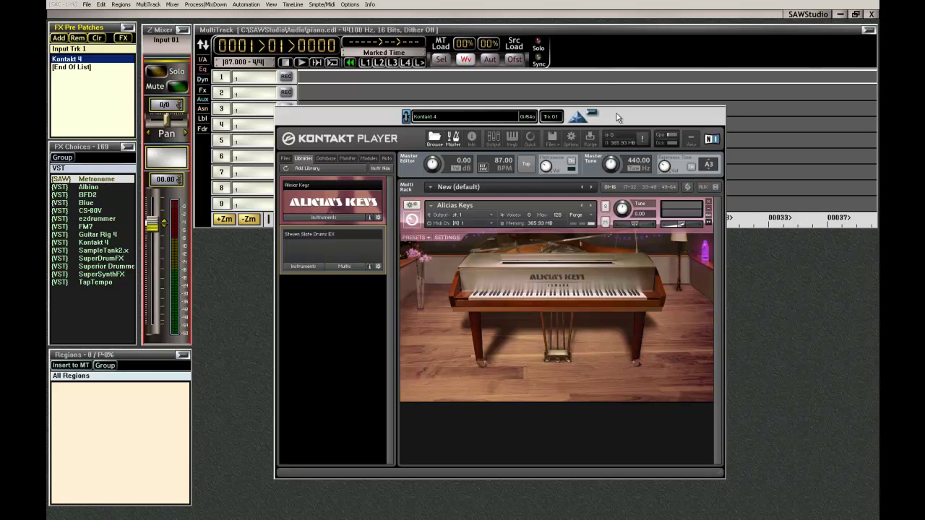
left_click(592, 114)
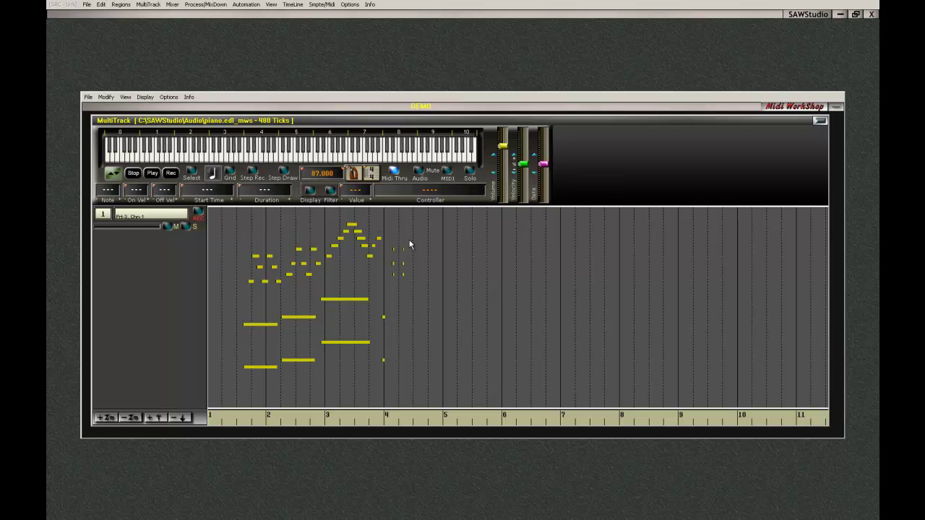
Step: Set track 1's MIDI input to Port 01: Axiom IN, then disarm the track
left_click(198, 215)
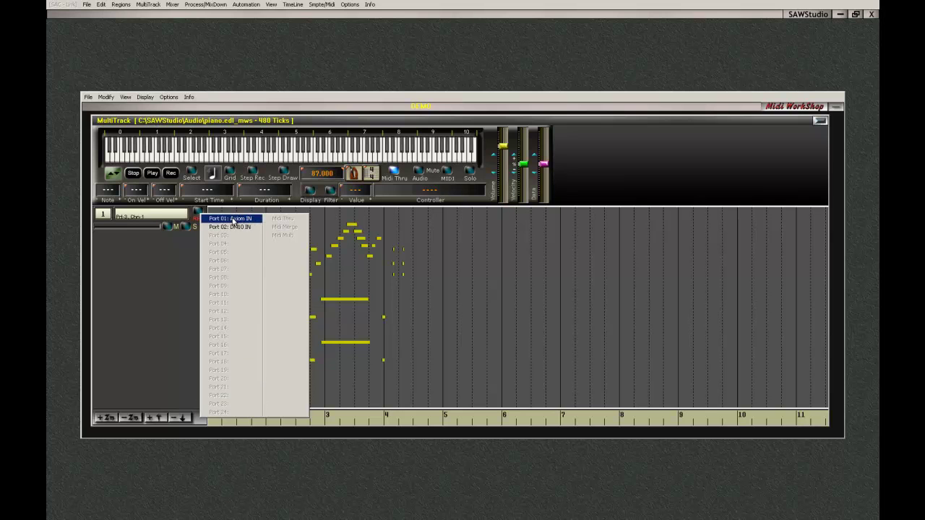
left_click(233, 219)
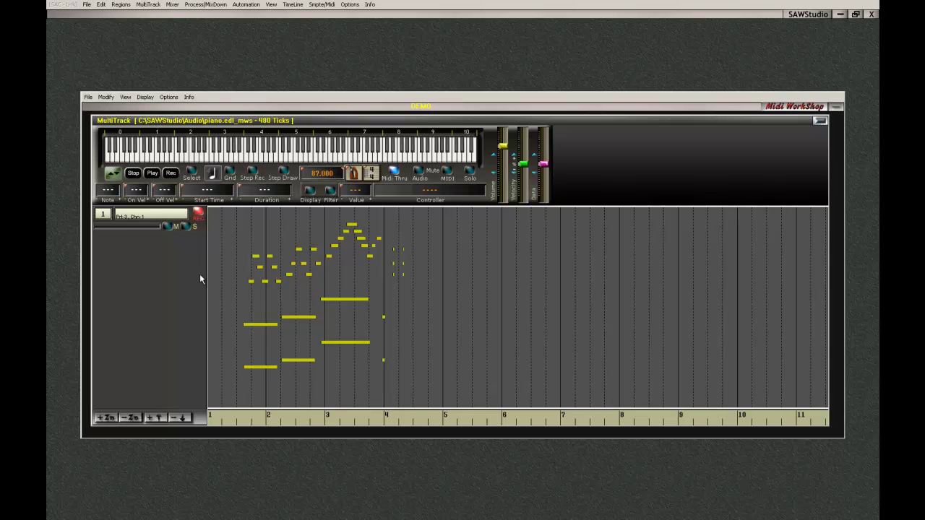
left_click(198, 213)
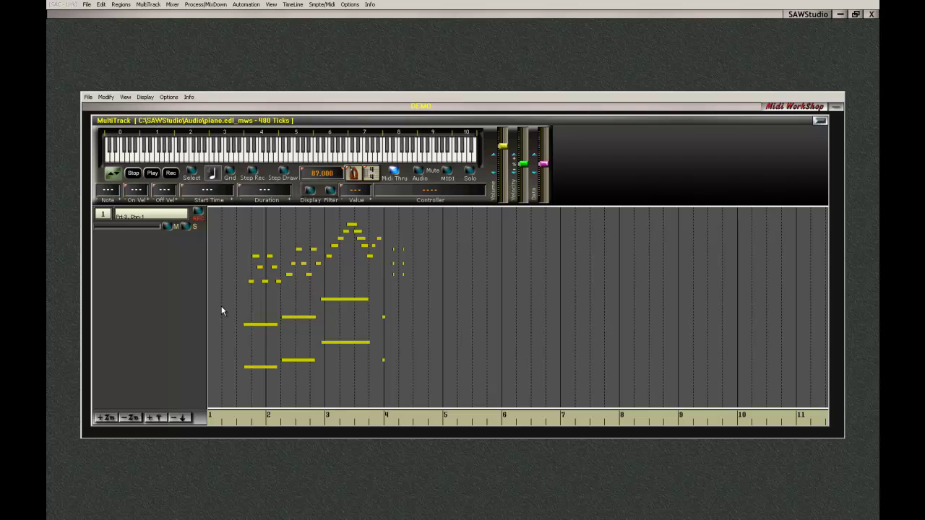